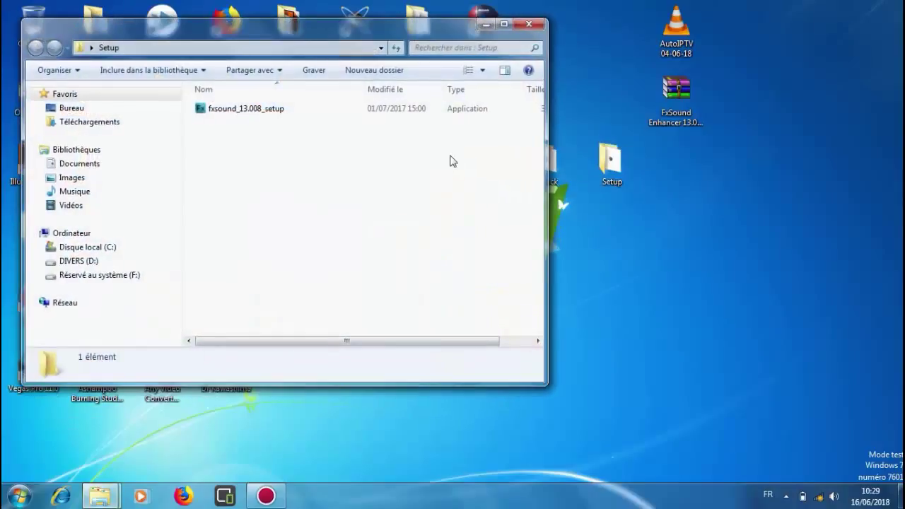
- Run the fxsound_13.008_setup file as administrator and minimize the Setup folder window
{"action": "left_click", "coordinate": [263, 109]}
{"action": "right_click", "coordinate": [263, 109]}
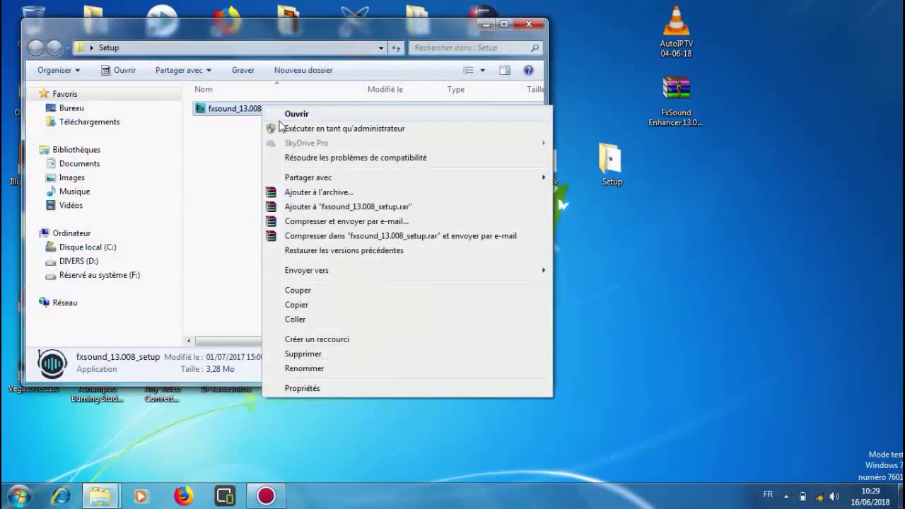
{"action": "left_click", "coordinate": [287, 129]}
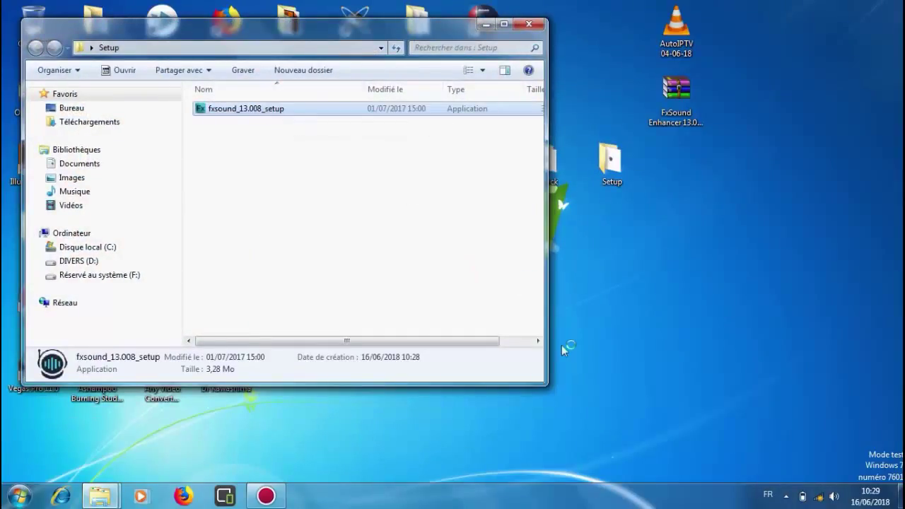
{"action": "left_click", "coordinate": [486, 29]}
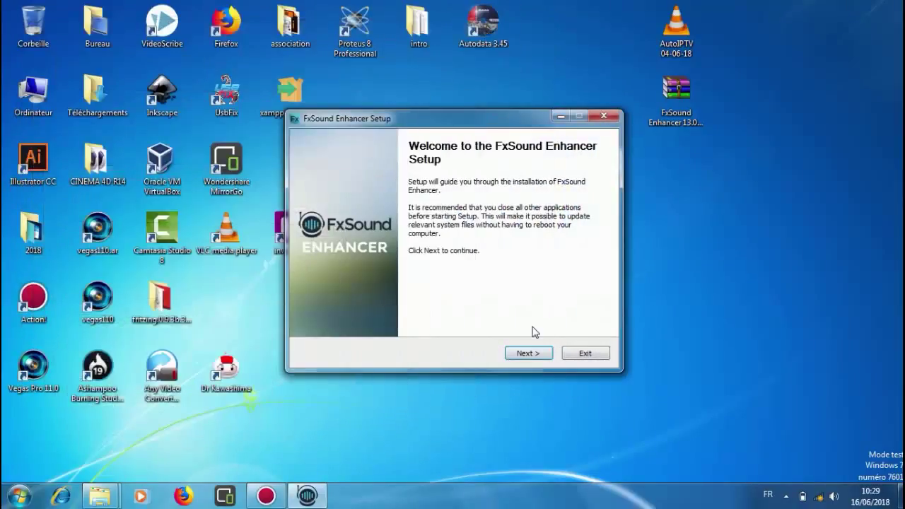
- Accept the FxSound Enhancer license agreement and allow installation of the DFX audio device software from Power Technology
{"action": "left_click", "coordinate": [530, 354]}
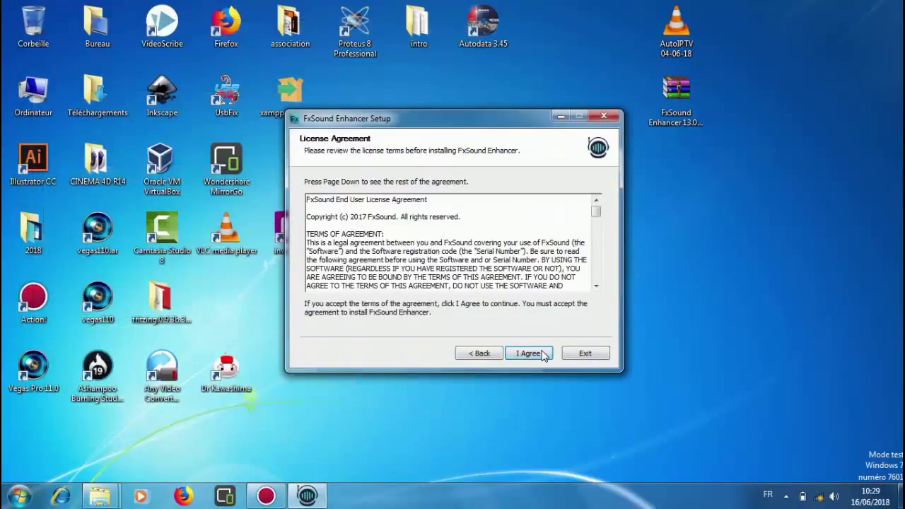
{"action": "left_click", "coordinate": [529, 353]}
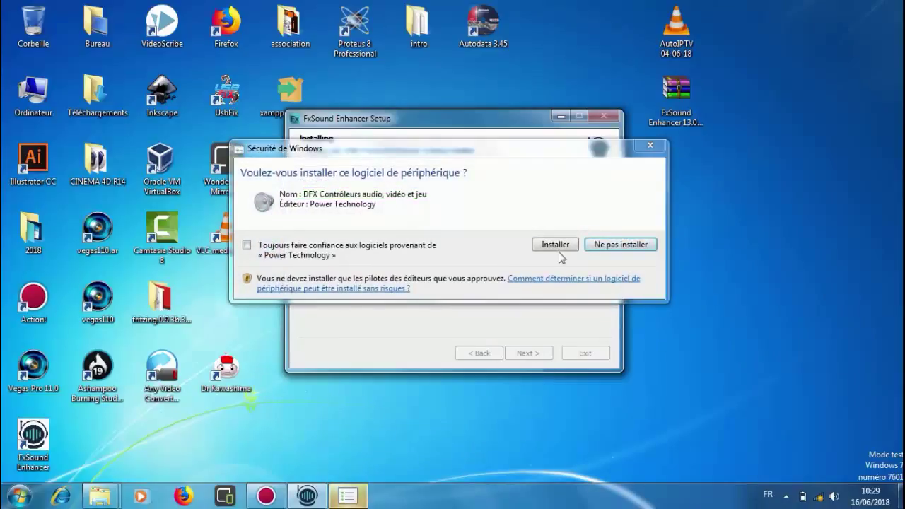
{"action": "left_click", "coordinate": [556, 245]}
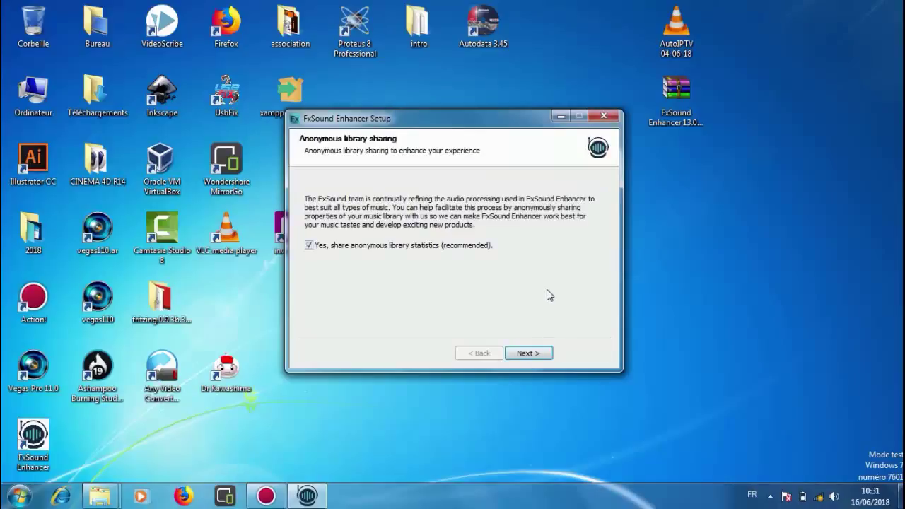
- Finish the FxSound Enhancer setup, keeping anonymous library statistics sharing enabled and leaving the e-mail address blank
{"action": "left_click", "coordinate": [535, 357]}
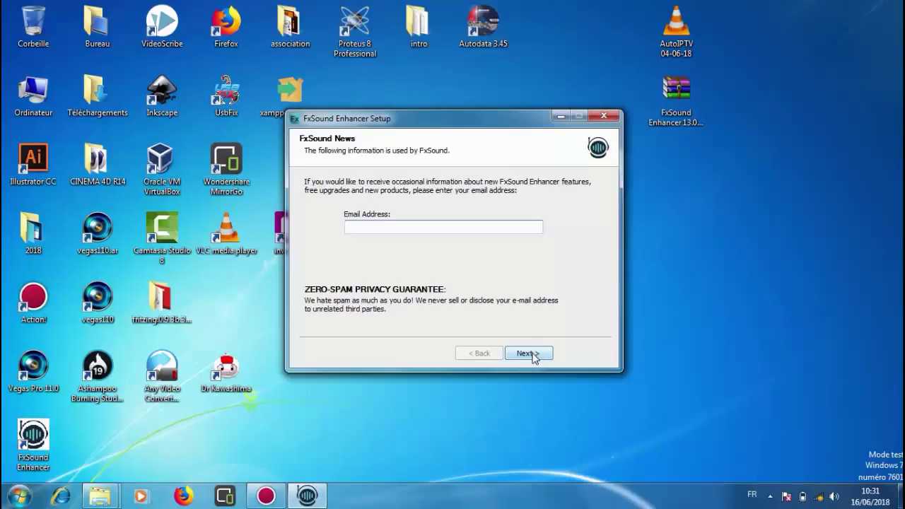
{"action": "left_click", "coordinate": [534, 358]}
{"action": "left_click", "coordinate": [530, 354]}
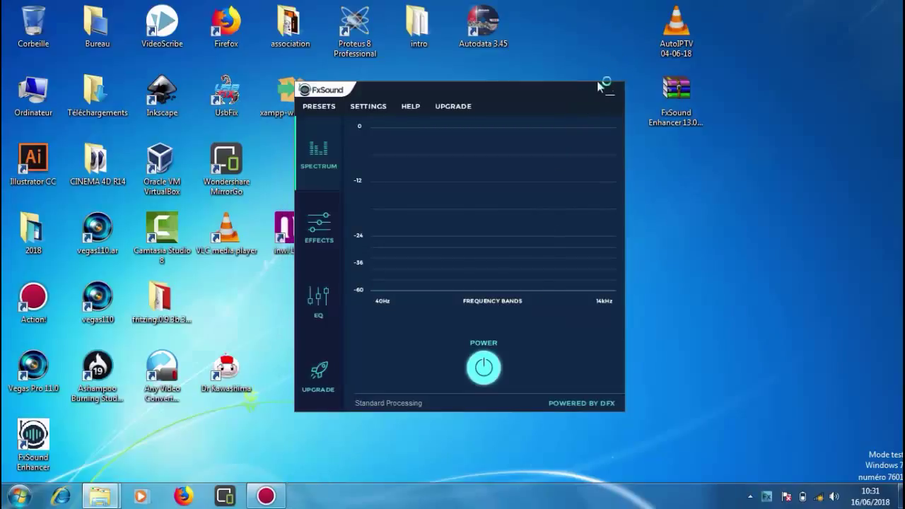
- Move the FxSound window away from the desktop folders and copy the dfx application from the Crack folder
{"action": "left_click_drag", "start_coordinate": [566, 95], "coordinate": [552, 228]}
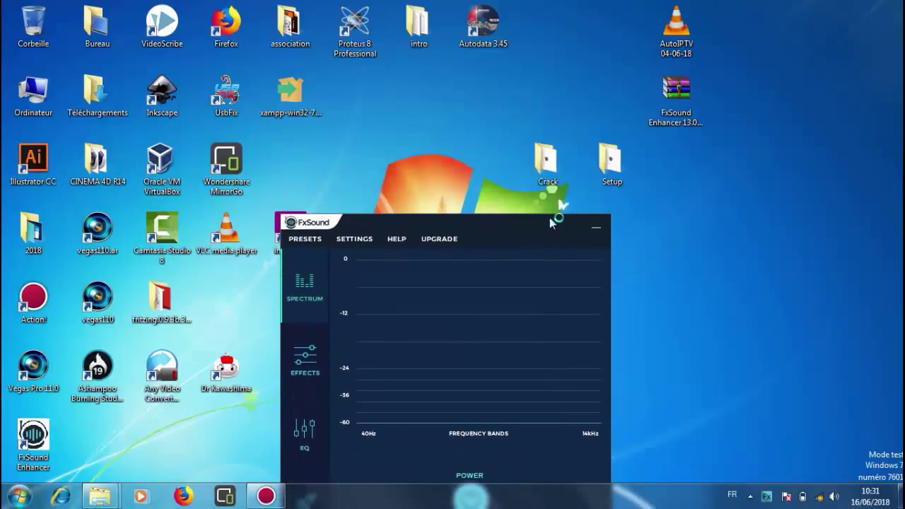
{"action": "double_click", "coordinate": [549, 163]}
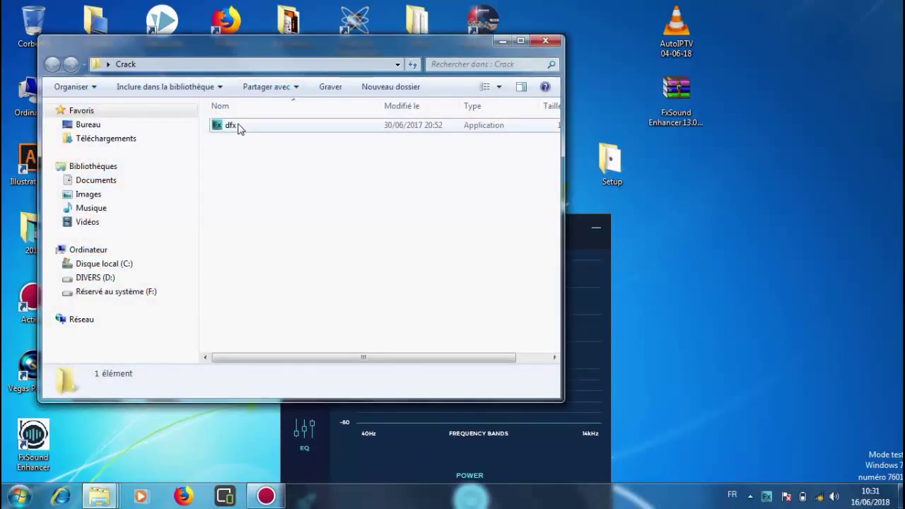
{"action": "left_click", "coordinate": [237, 127]}
{"action": "right_click", "coordinate": [239, 128]}
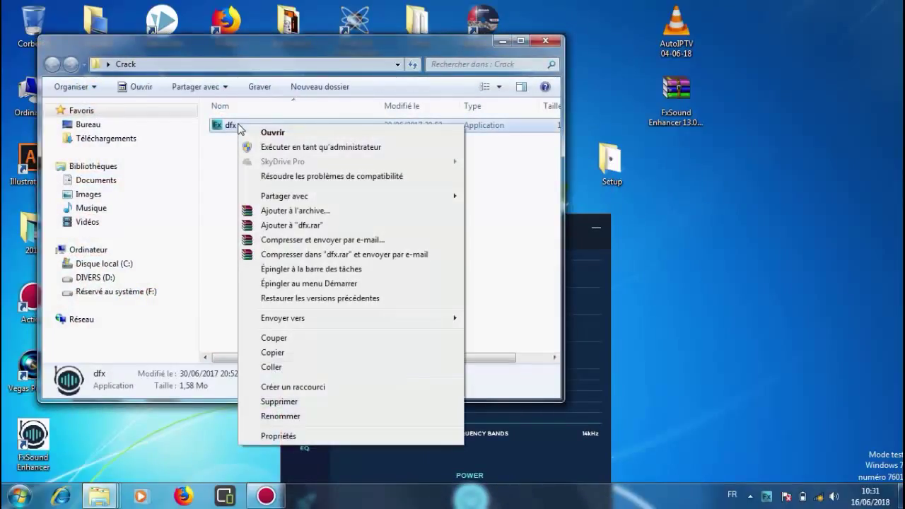
{"action": "left_click", "coordinate": [282, 353]}
- Open the DFX folder inside Programmes on Disque local (C:)
{"action": "left_click", "coordinate": [130, 263]}
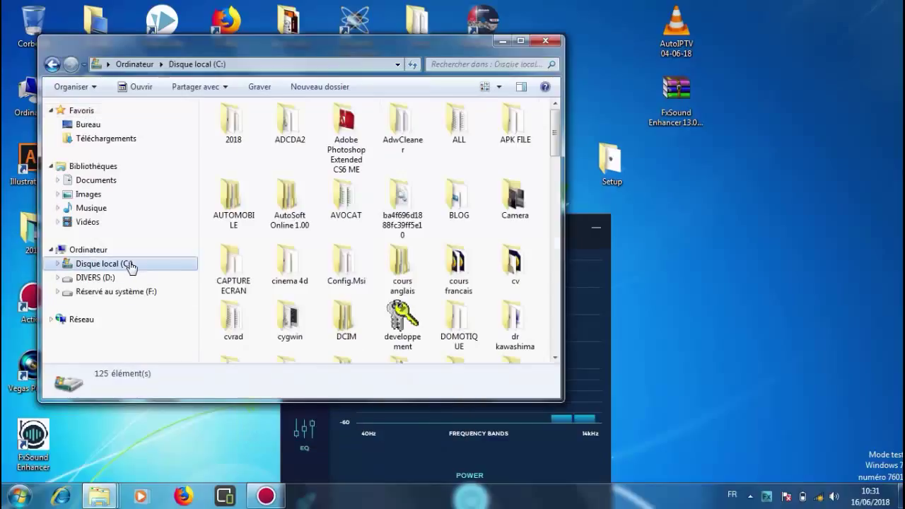
{"action": "left_click", "coordinate": [275, 216]}
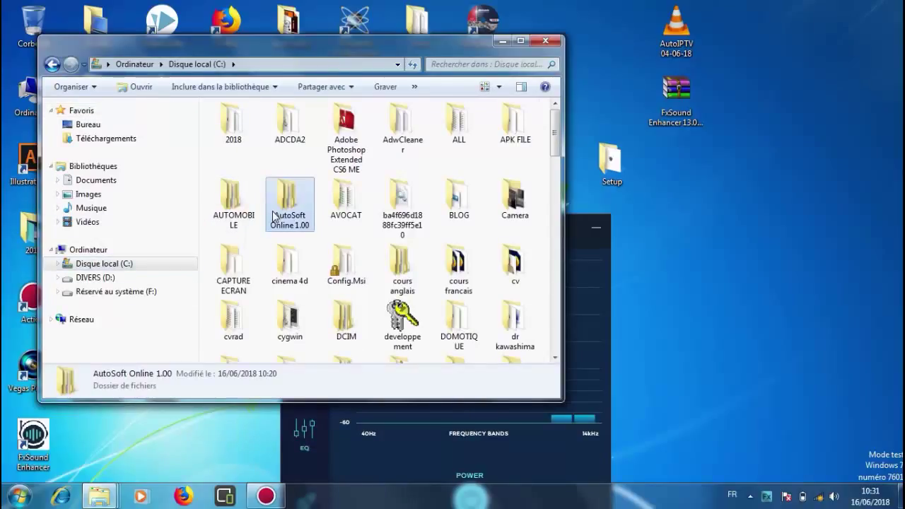
{"action": "key", "text": "p"}
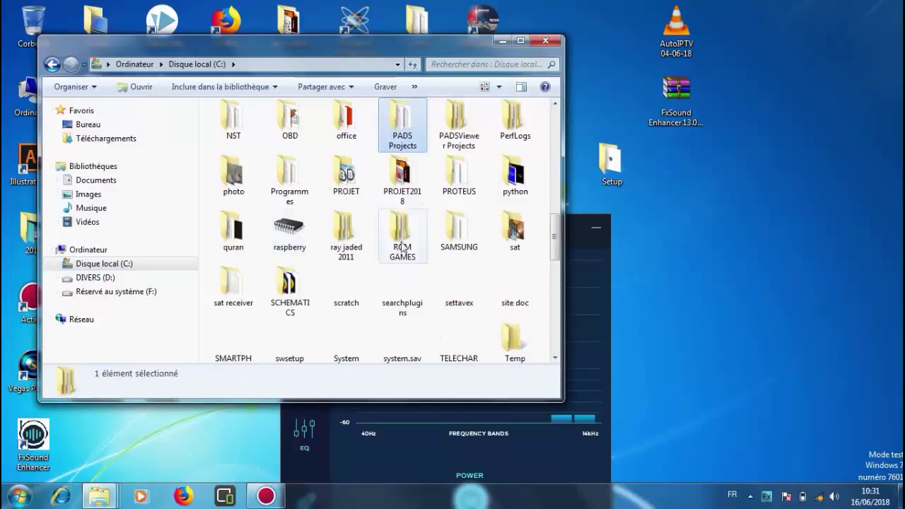
{"action": "double_click", "coordinate": [297, 192]}
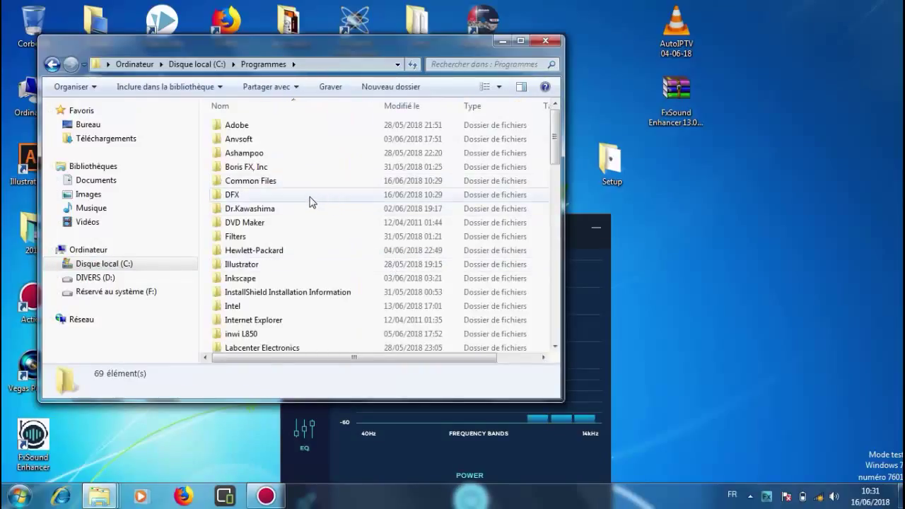
{"action": "double_click", "coordinate": [311, 202]}
- Try to paste the copied dfx application into the DFX folder, replacing the existing file, and retry the copy once
{"action": "right_click", "coordinate": [273, 208]}
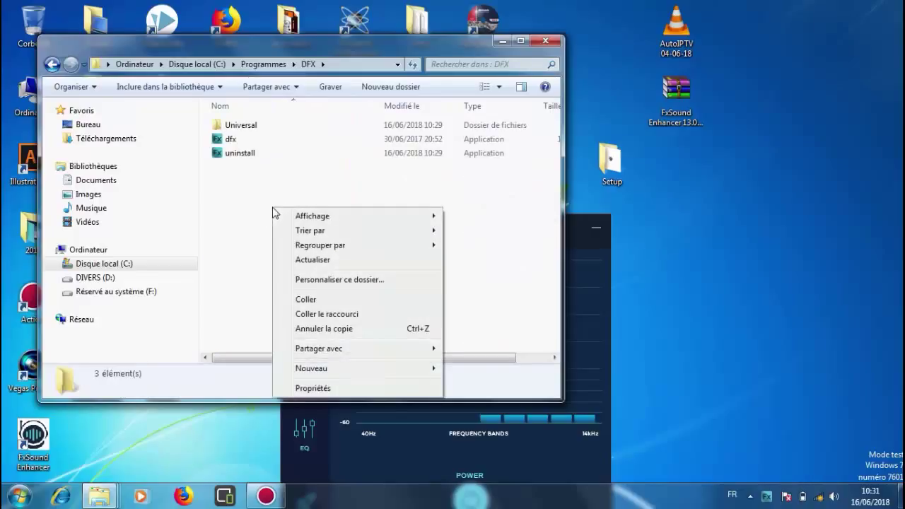
{"action": "left_click", "coordinate": [312, 301]}
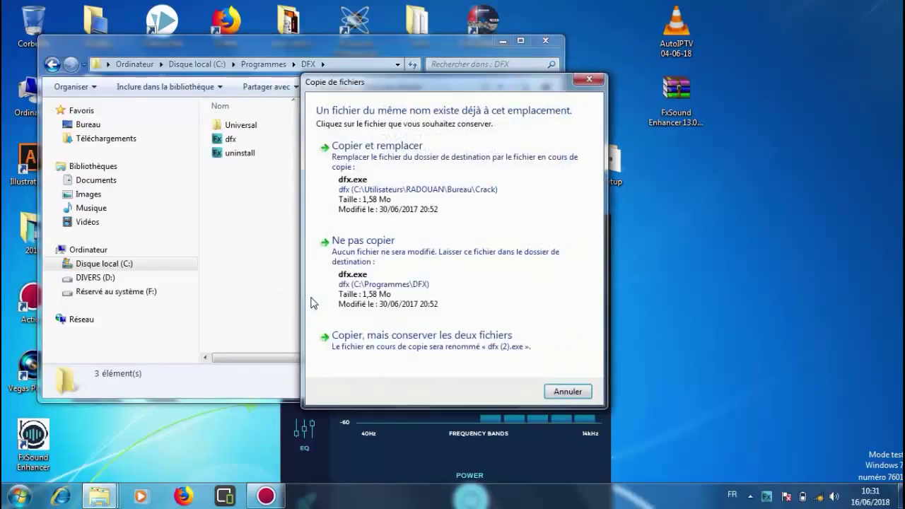
{"action": "left_click", "coordinate": [414, 169]}
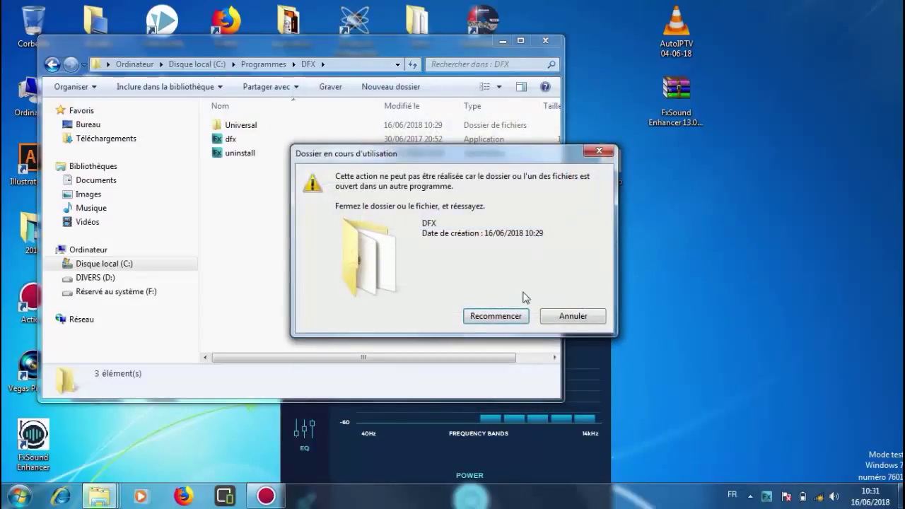
{"action": "left_click", "coordinate": [496, 316]}
- Exit the running FxSound program, close the browser window, and check the hidden notification icons
{"action": "left_click", "coordinate": [504, 41]}
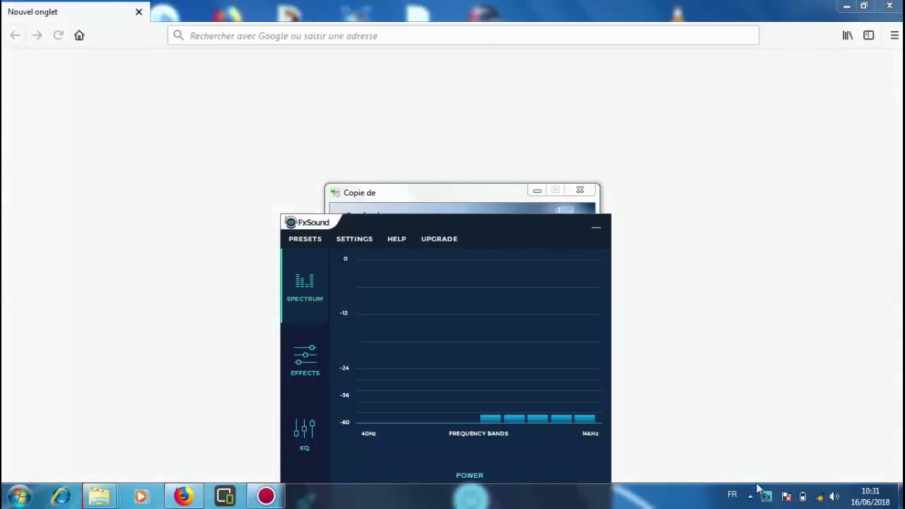
{"action": "right_click", "coordinate": [768, 498]}
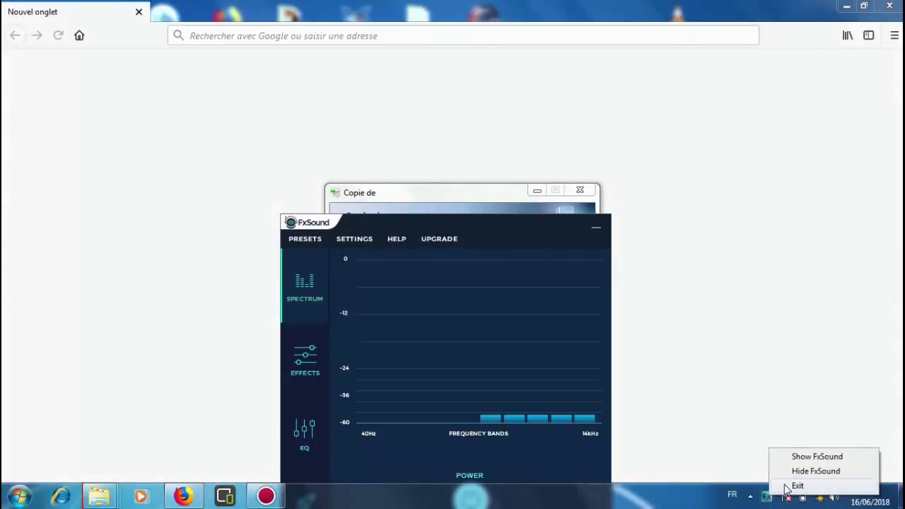
{"action": "left_click", "coordinate": [785, 486]}
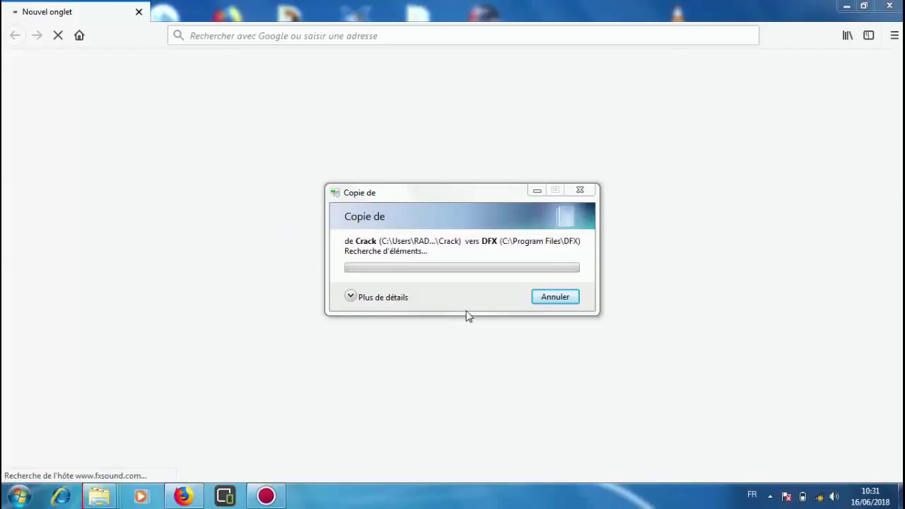
{"action": "left_click", "coordinate": [896, 6]}
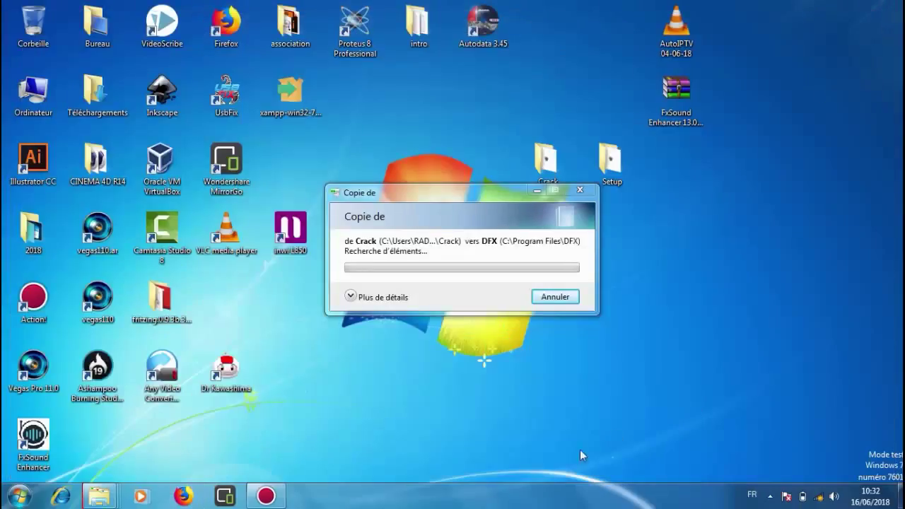
{"action": "left_click", "coordinate": [769, 497]}
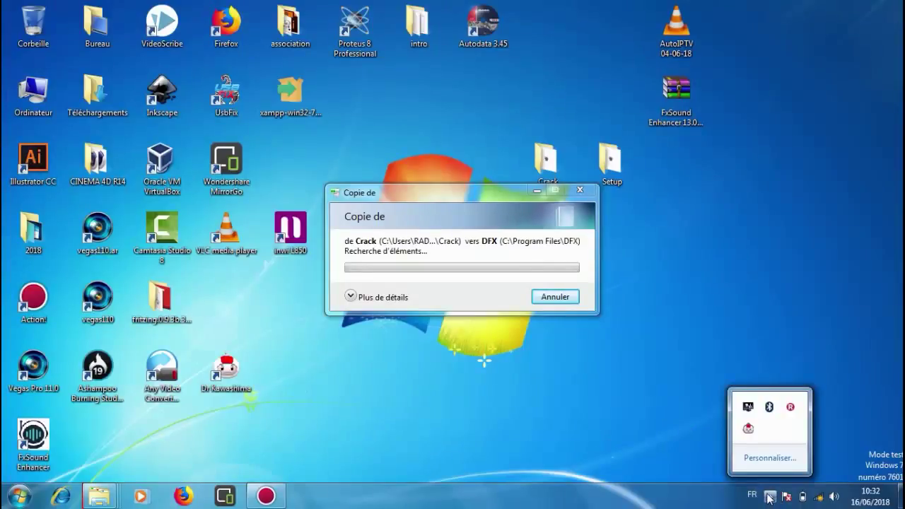
{"action": "left_click", "coordinate": [769, 497]}
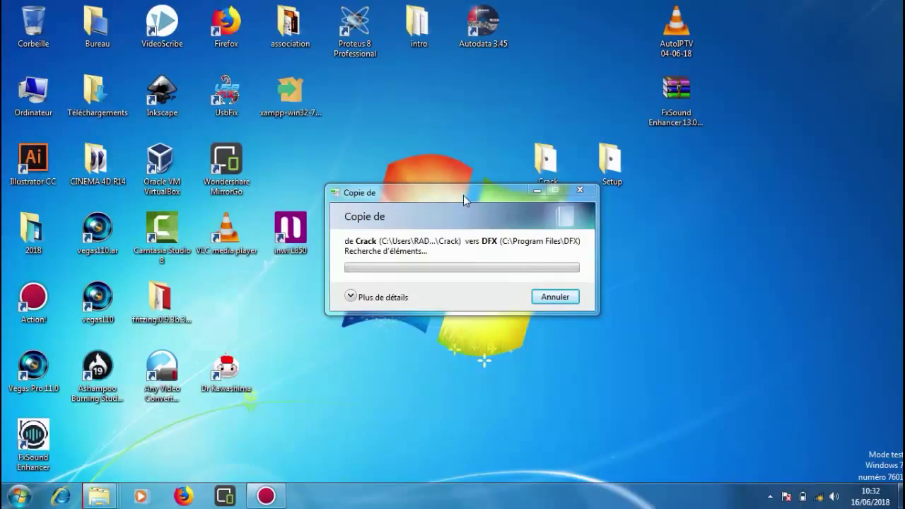
- Return to the DFX folder, retry the pending dfx file copy, and close the folder window
{"action": "mouse_move", "coordinate": [103, 495]}
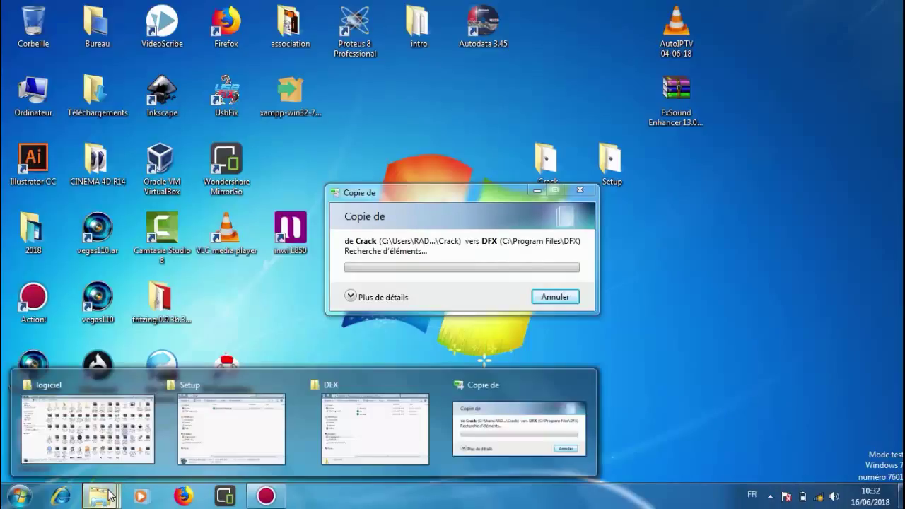
{"action": "left_click", "coordinate": [367, 412]}
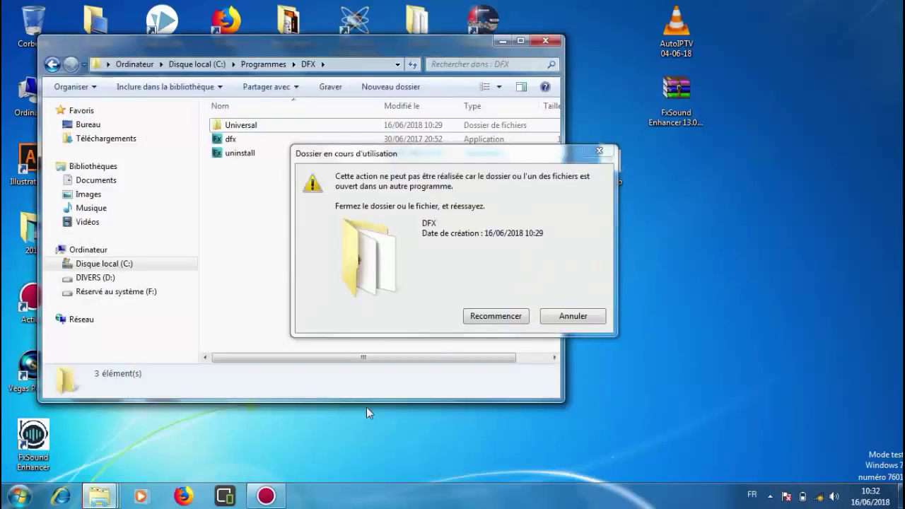
{"action": "left_click", "coordinate": [494, 316]}
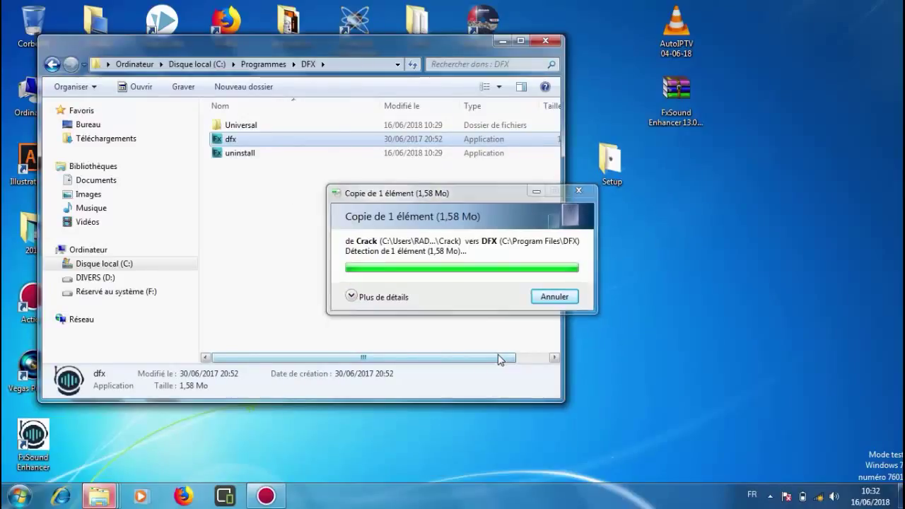
{"action": "left_click", "coordinate": [544, 40]}
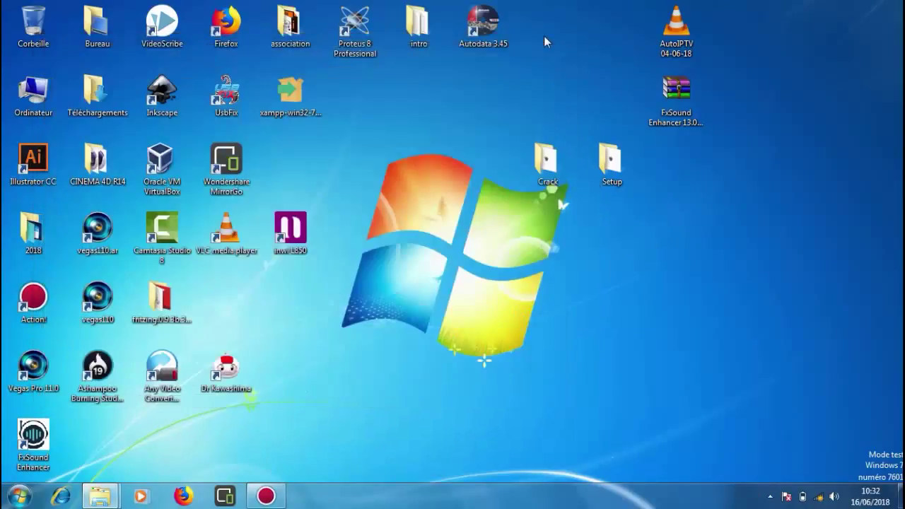
- Launch FxSound Enhancer and play the Culture Beat Mr Vain MP3 from the 2018 folder with FxSound in front
{"action": "double_click", "coordinate": [32, 440]}
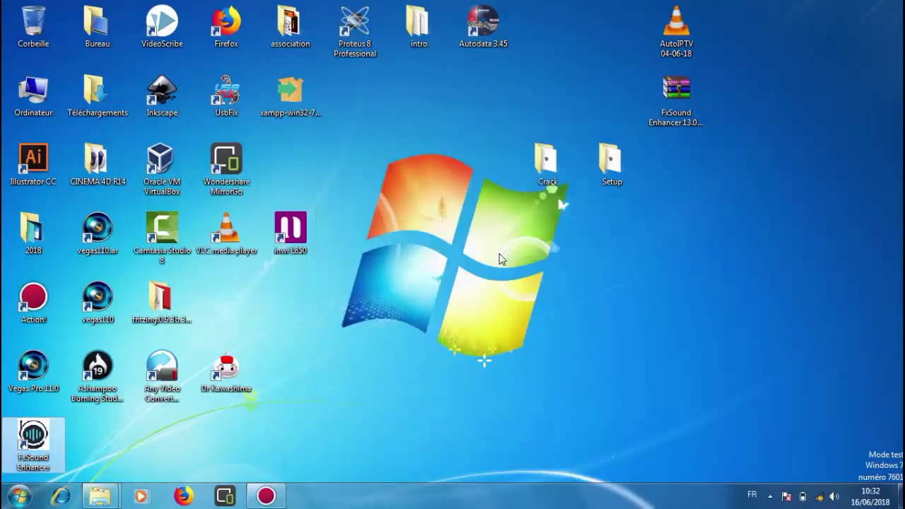
{"action": "left_click_drag", "start_coordinate": [505, 90], "coordinate": [629, 72]}
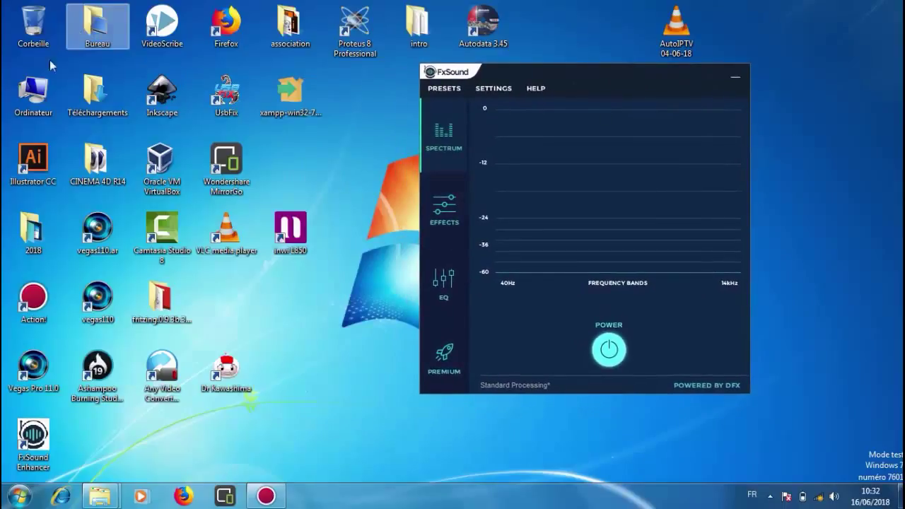
{"action": "double_click", "coordinate": [26, 228]}
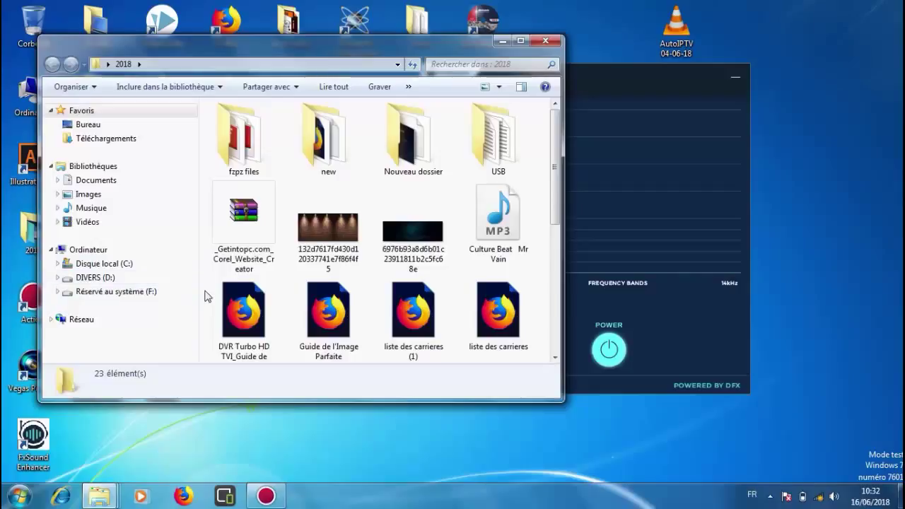
{"action": "left_click", "coordinate": [494, 220]}
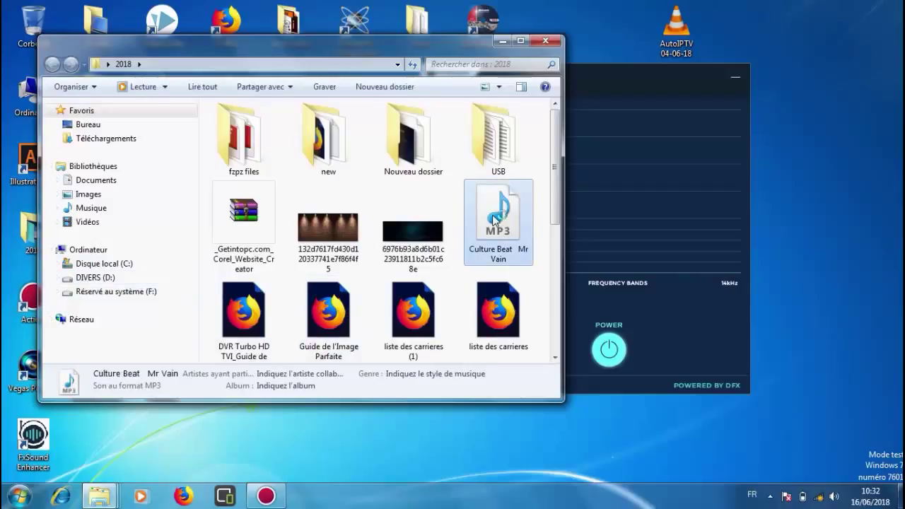
{"action": "left_click", "coordinate": [593, 76]}
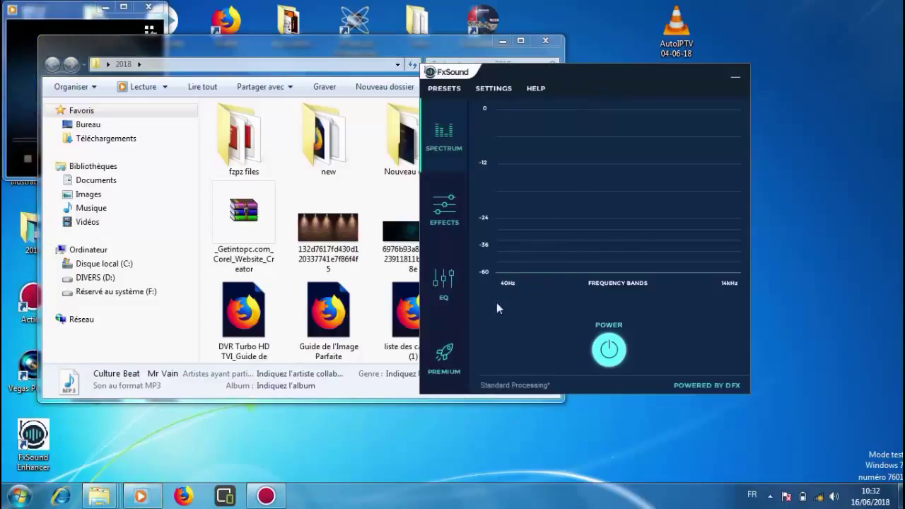
- Show the FxSound effects and set Fidelity to 10
{"action": "left_click", "coordinate": [447, 205]}
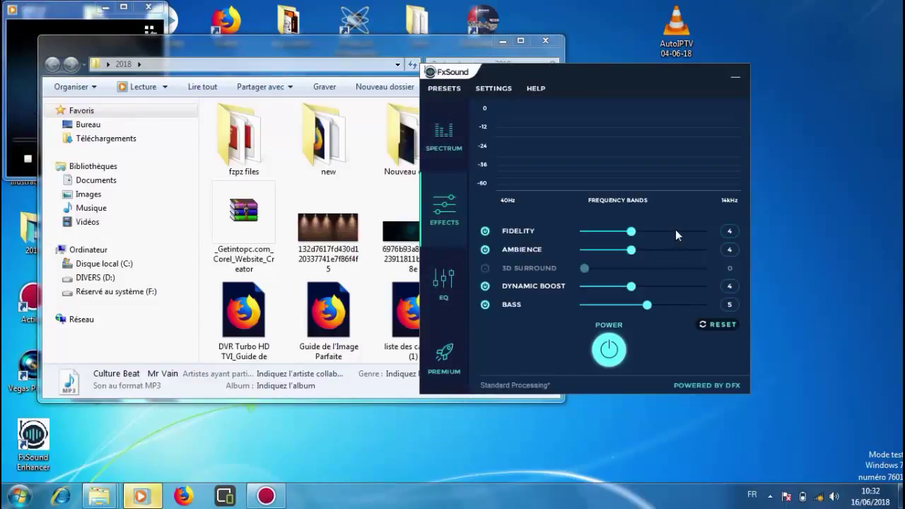
{"action": "left_click_drag", "start_coordinate": [634, 232], "coordinate": [719, 232]}
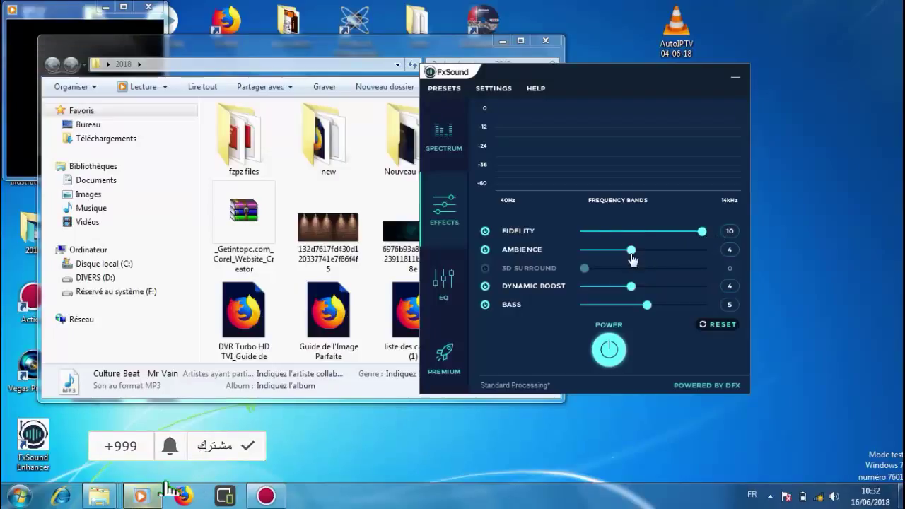
- Move the Ambience slider slightly up within 4, keep Fidelity at 10, and set Dynamic Boost to 8 and Bass to 10
{"action": "left_click_drag", "start_coordinate": [634, 253], "coordinate": [668, 262]}
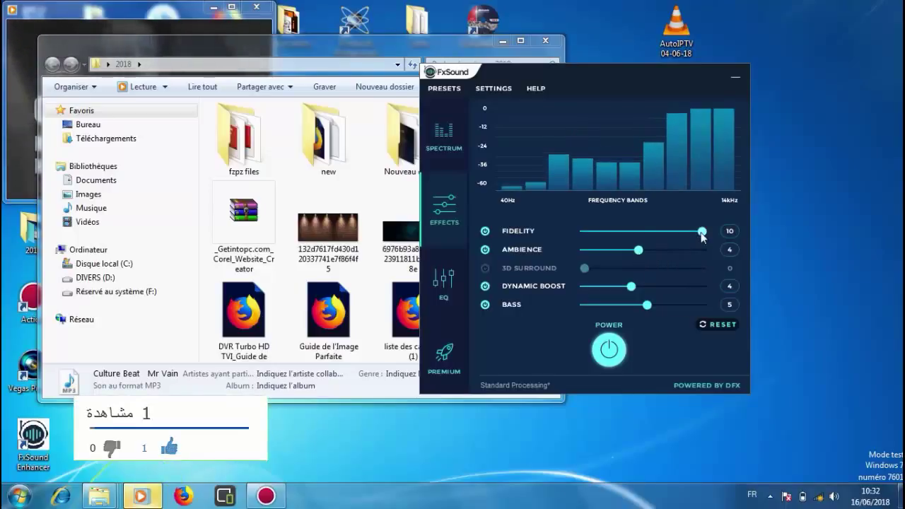
{"action": "mouse_move", "coordinate": [700, 232]}
{"action": "left_mouse_down"}
{"action": "mouse_move", "coordinate": [592, 232]}
{"action": "mouse_move", "coordinate": [716, 232]}
{"action": "left_mouse_up"}
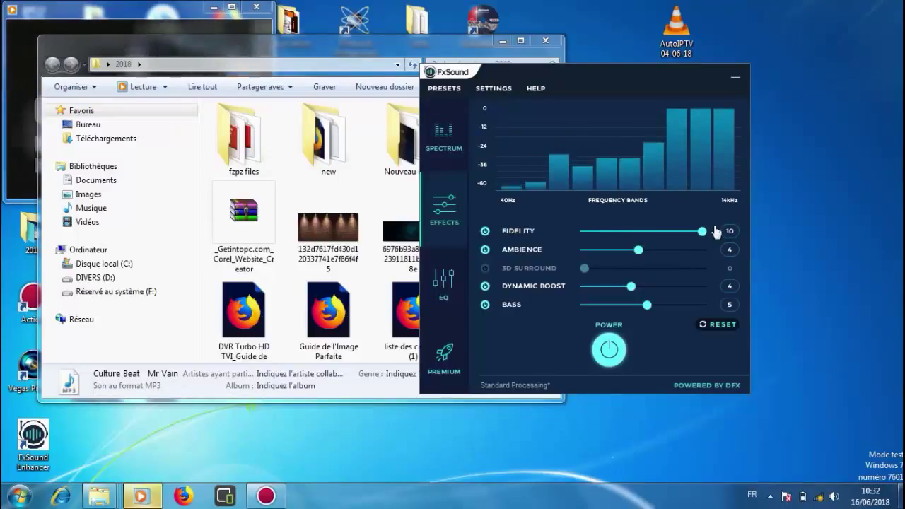
{"action": "left_click_drag", "start_coordinate": [644, 287], "coordinate": [691, 286]}
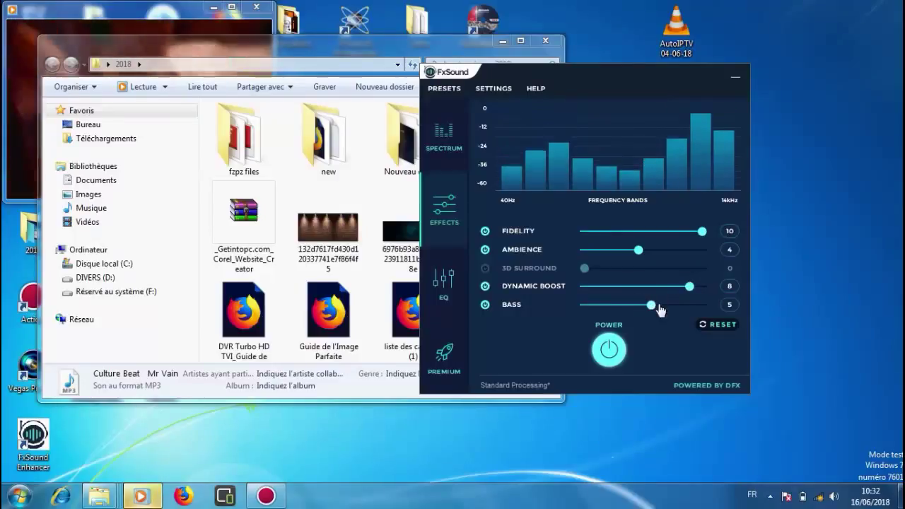
{"action": "left_click_drag", "start_coordinate": [648, 305], "coordinate": [704, 306]}
- Compare the track with FxSound processing off and on twice, dismissing the update e-mail request without an address and leaving processing on
{"action": "left_click", "coordinate": [624, 350]}
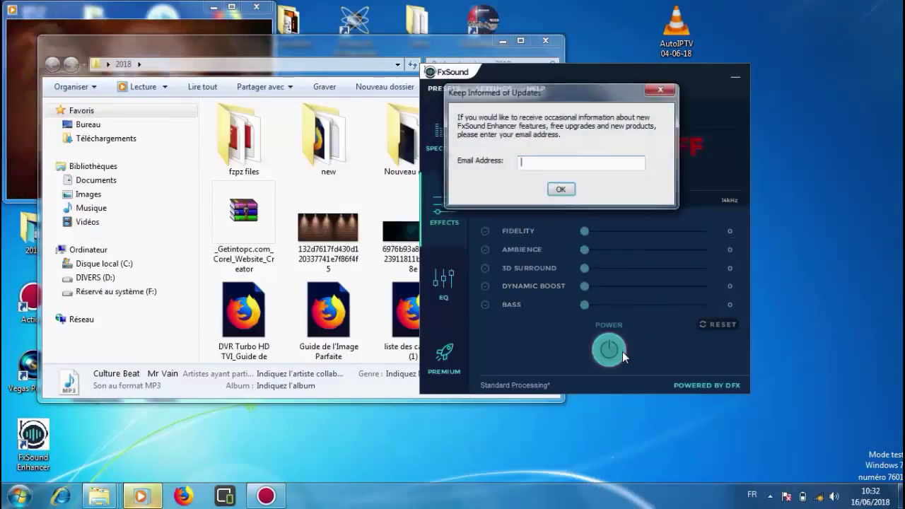
{"action": "left_click", "coordinate": [561, 189]}
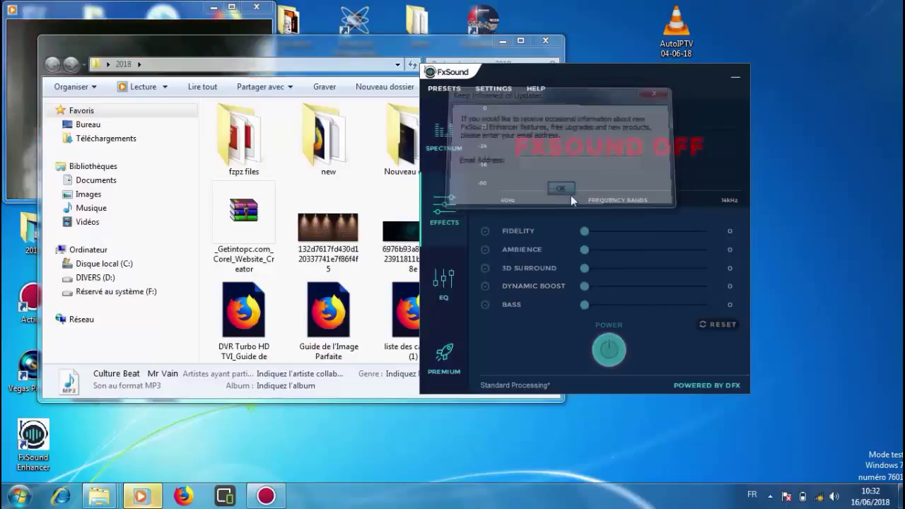
{"action": "left_click", "coordinate": [610, 353]}
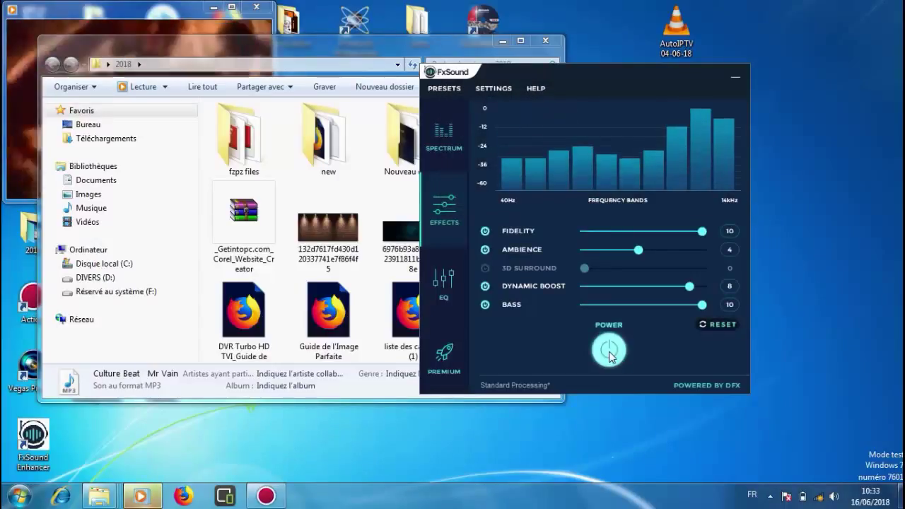
{"action": "left_click", "coordinate": [609, 354]}
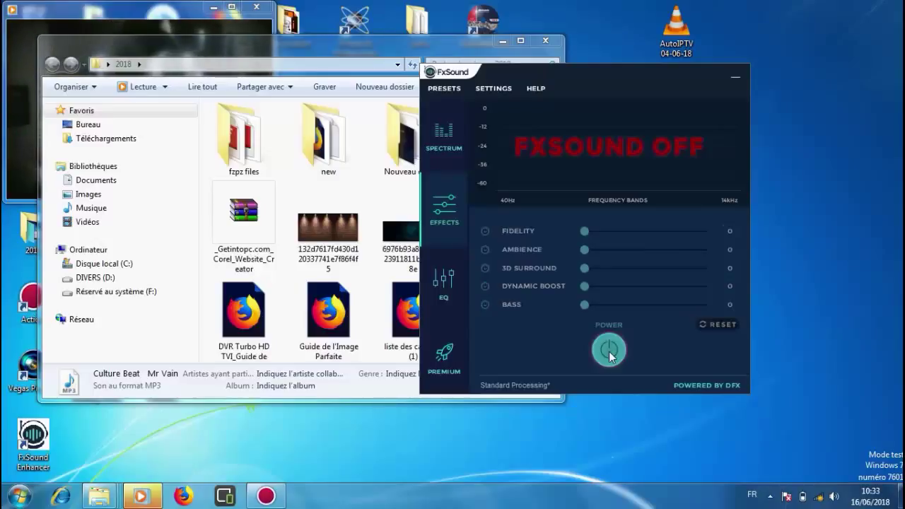
{"action": "left_click", "coordinate": [610, 354]}
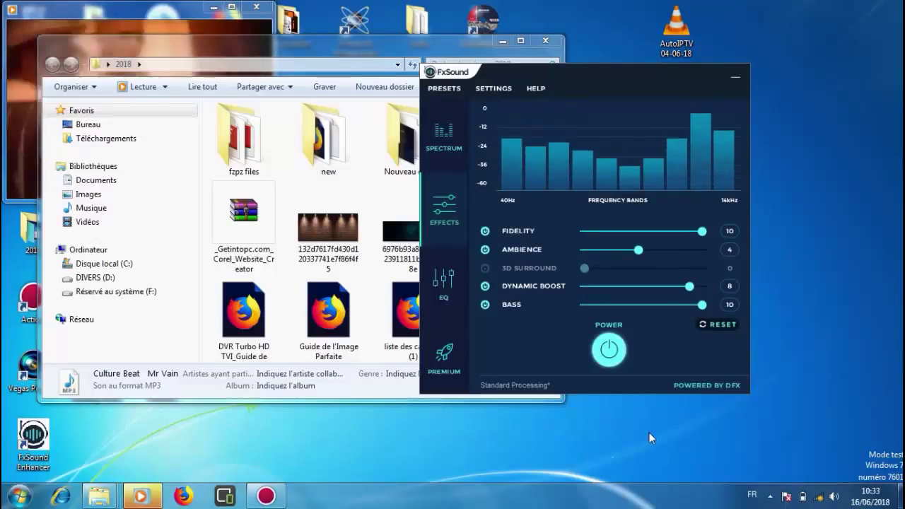
- Try the equalizer with 110Hz at 3 dB, 750 and 16kHz raised and 1.5 slightly lowered, and reset all bands
{"action": "left_click", "coordinate": [443, 285]}
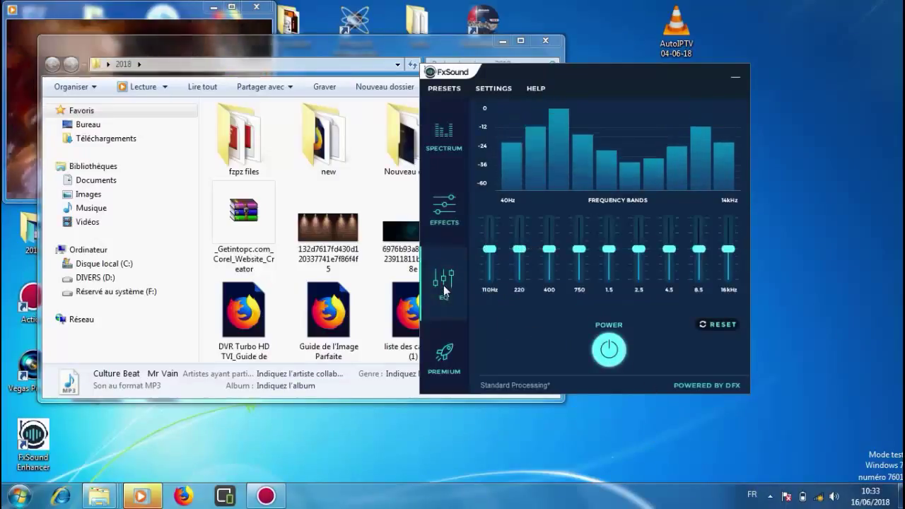
{"action": "left_click_drag", "start_coordinate": [491, 249], "coordinate": [493, 244]}
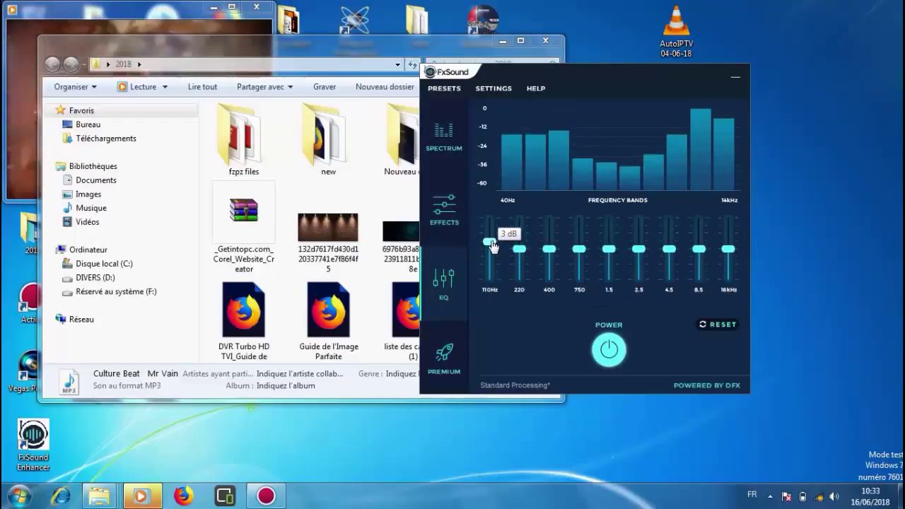
{"action": "left_click_drag", "start_coordinate": [580, 249], "coordinate": [611, 252]}
{"action": "left_click_drag", "start_coordinate": [729, 256], "coordinate": [732, 241]}
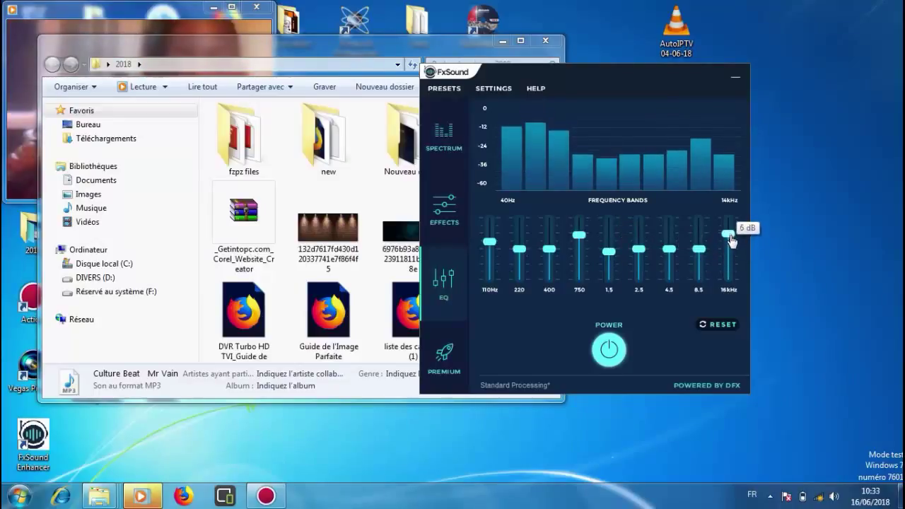
{"action": "left_click", "coordinate": [713, 324]}
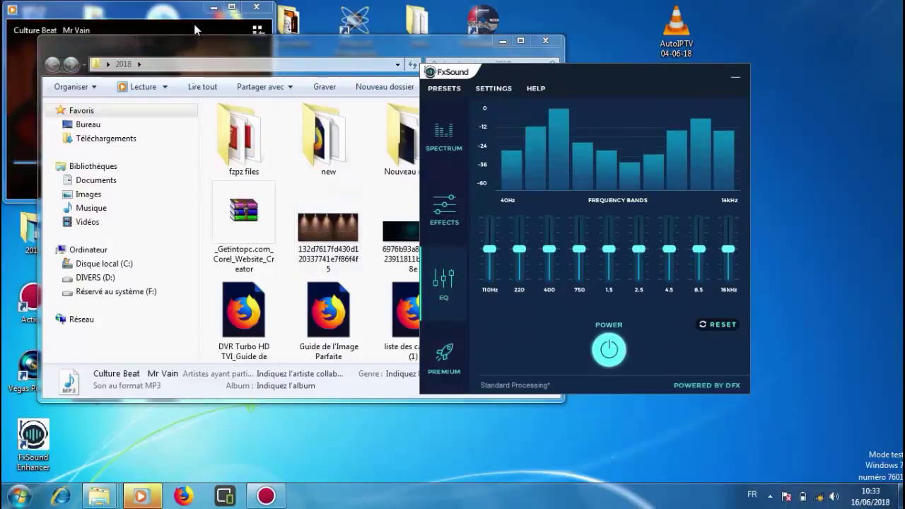
- Bring the player window with the Culture Beat Mr Vain track to the front
{"action": "left_click", "coordinate": [186, 16]}
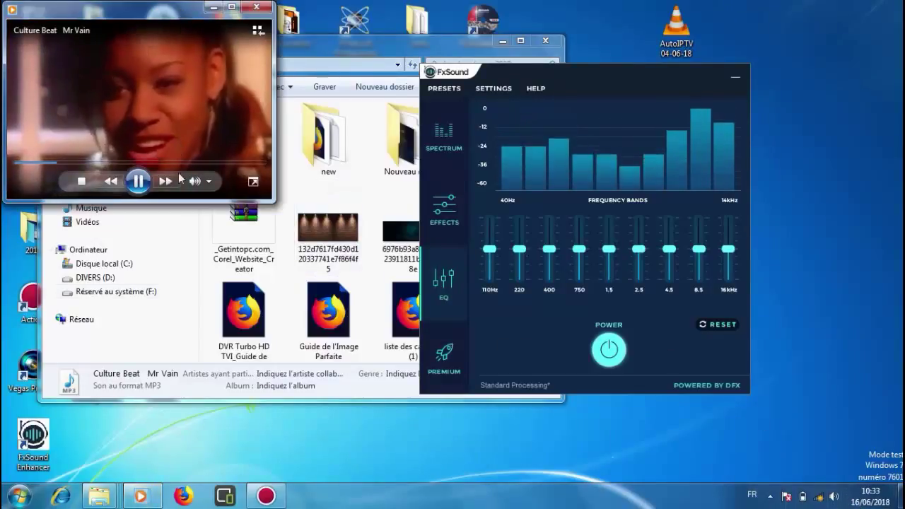